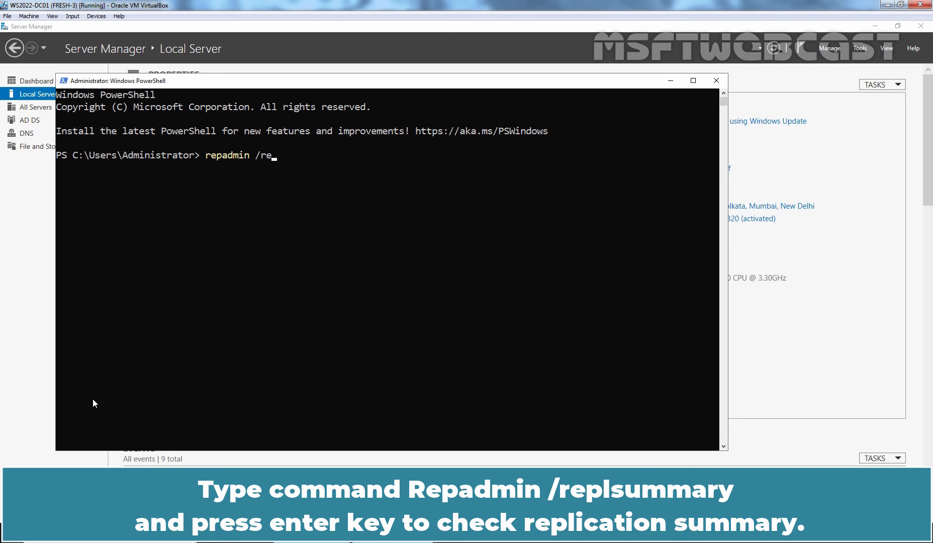
# - Run repadmin /replsummary and repadmin /showrepl to check the replication status of the domain controllers
pyautogui.press('Return')
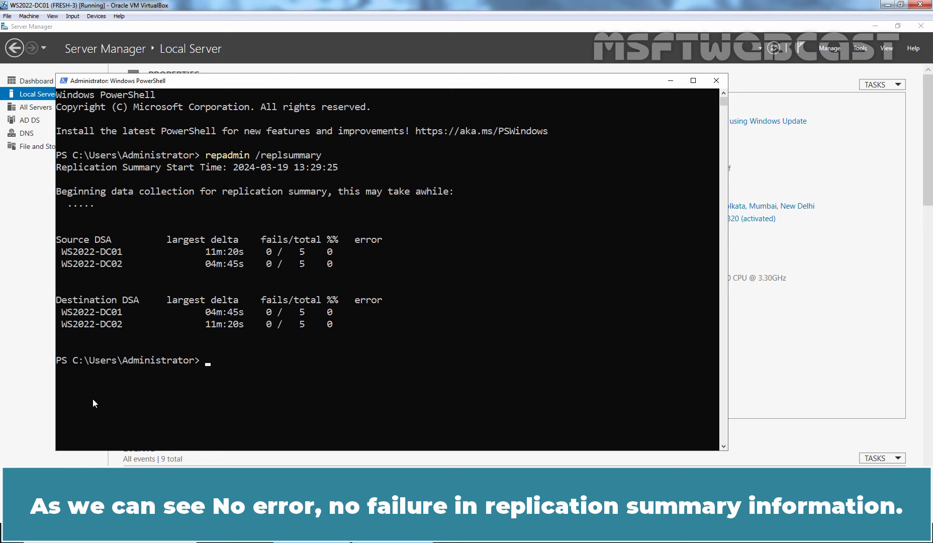
pyautogui.write('repadmin ')
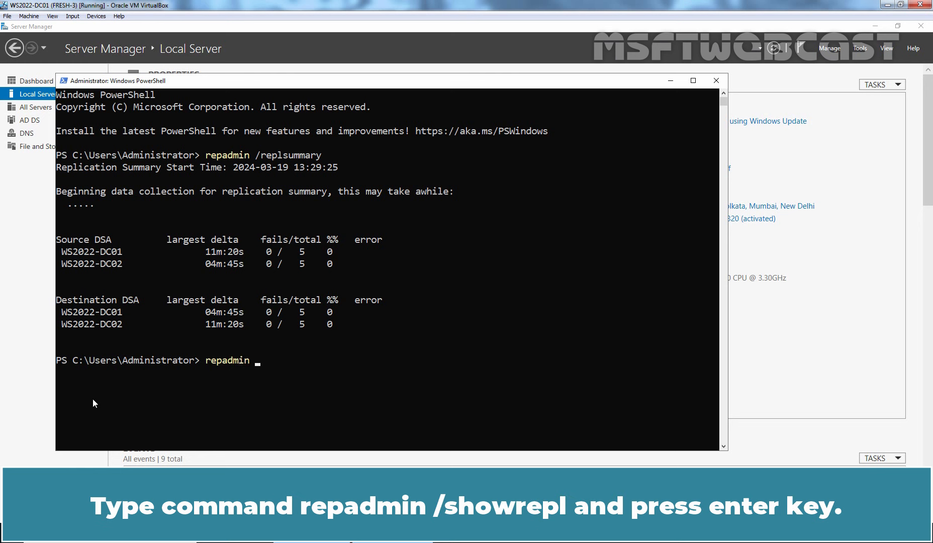
pyautogui.write('/showrepl')
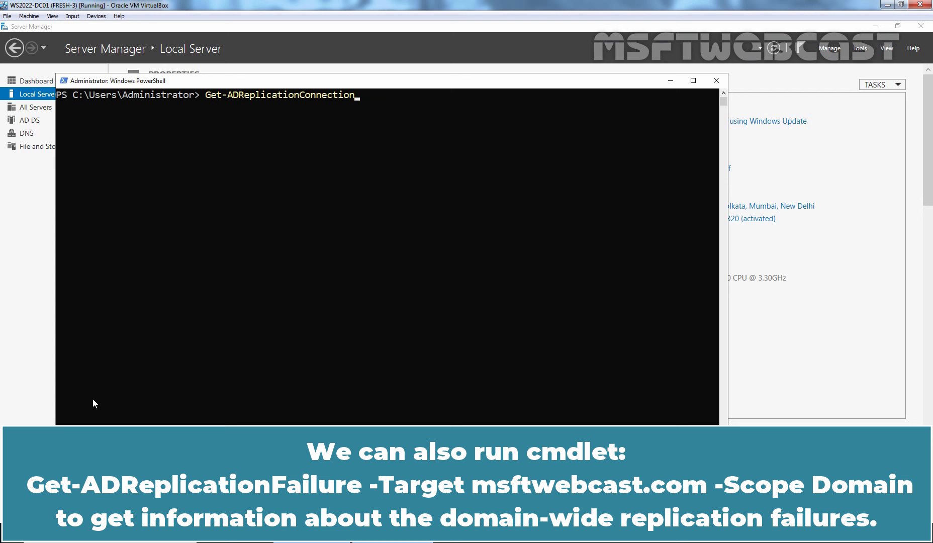
# - Query domain-wide replication failures with Get-ADReplicationFailure -Target msftwebcast.com -Scope domain
pyautogui.press('Tab')
pyautogui.write('-tar')
pyautogui.press('Tab')
pyautogui.write('msftwebcast')
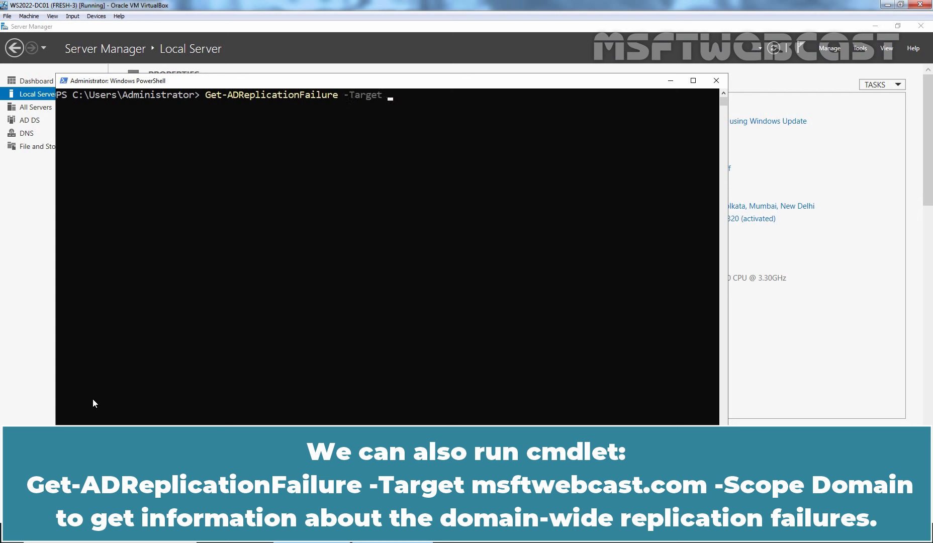
pyautogui.write('.com ')
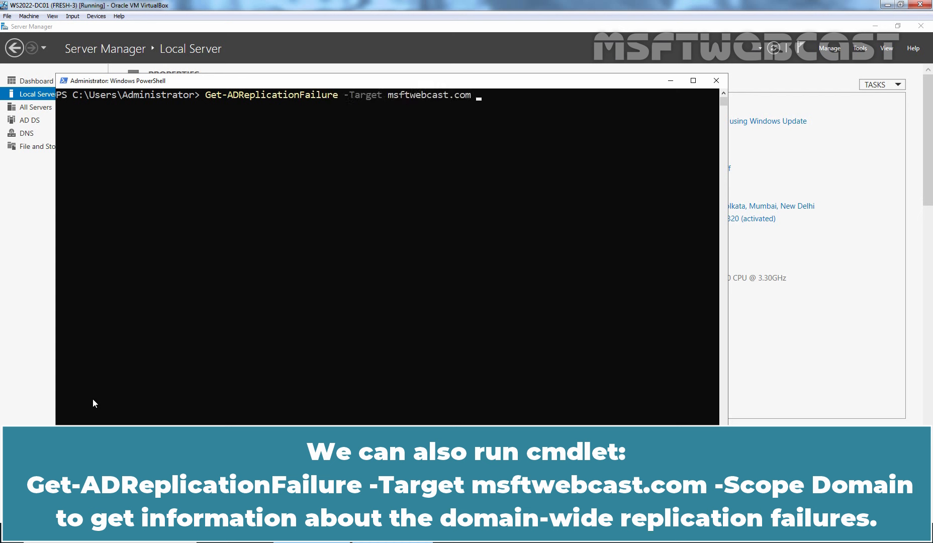
pyautogui.write('-Scope domain')
pyautogui.press('Return')
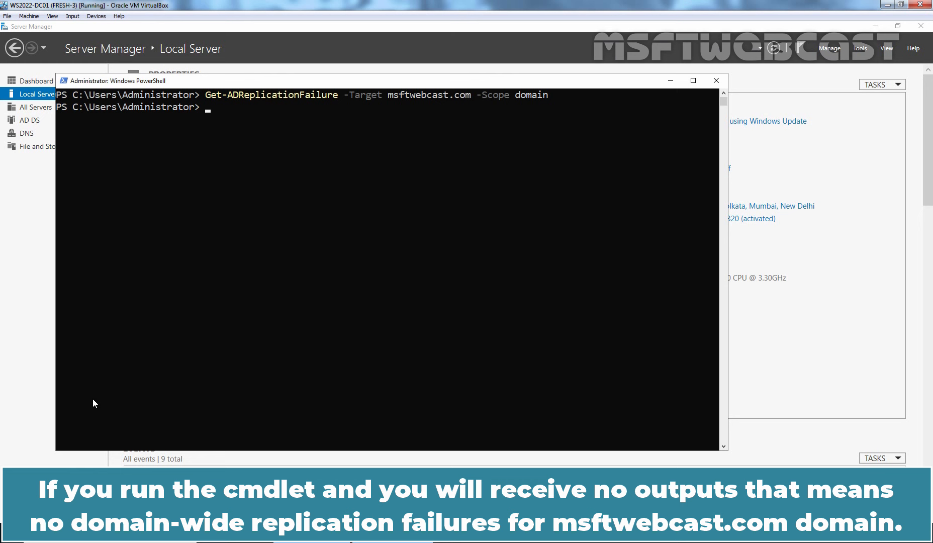
# - Rerun the replication failure query for msftwebcast.com with the scope changed to forest
pyautogui.press('Up')
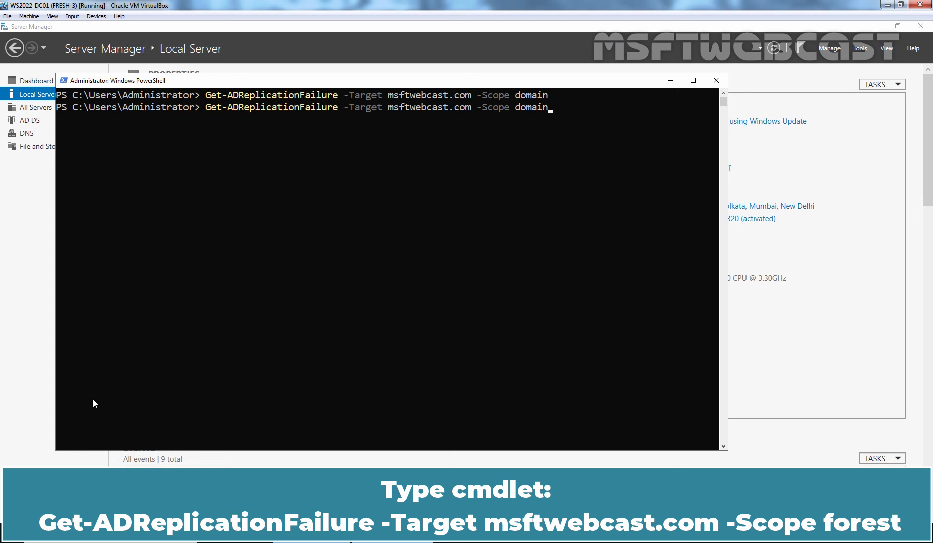
pyautogui.press('BackSpace')
pyautogui.press('BackSpace')
pyautogui.press('BackSpace')
pyautogui.press('BackSpace')
pyautogui.press('BackSpace')
pyautogui.press('BackSpace')
pyautogui.press('BackSpace')
pyautogui.write('forest')
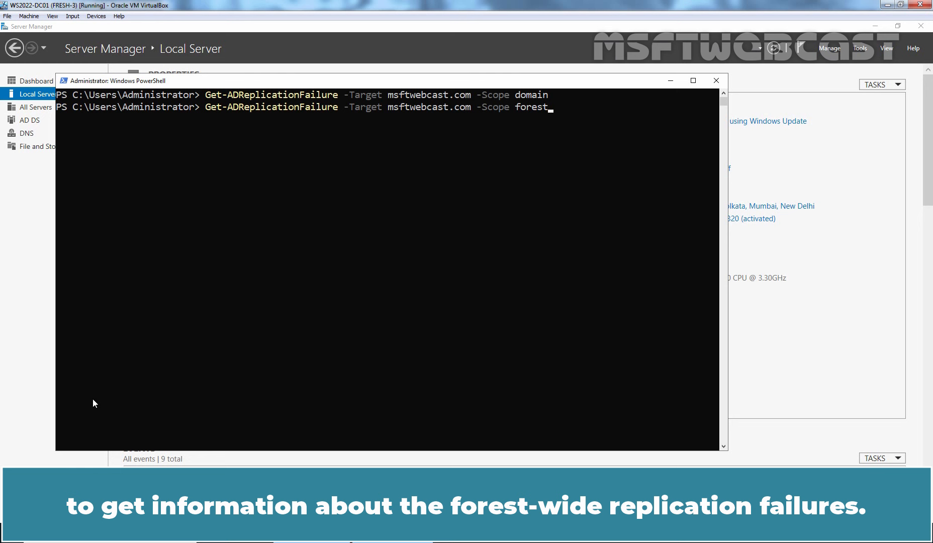
pyautogui.press('Return')
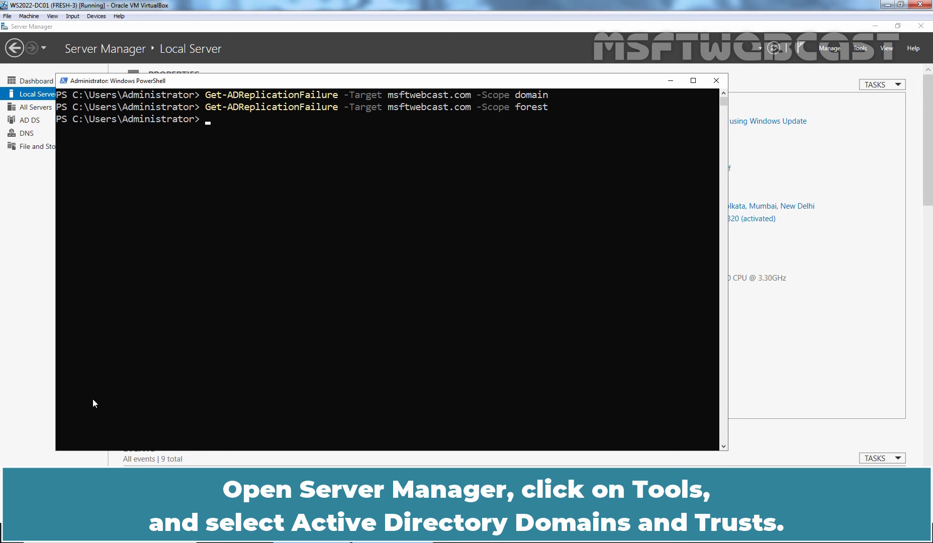
# - Switch to Server Manager and open the Active Directory Domains and Trusts console
pyautogui.click(872, 328)
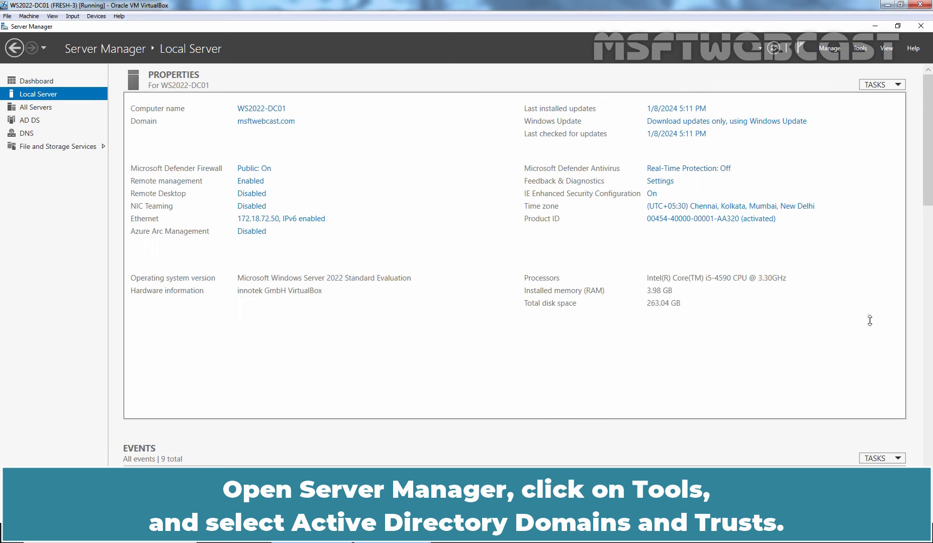
pyautogui.click(860, 48)
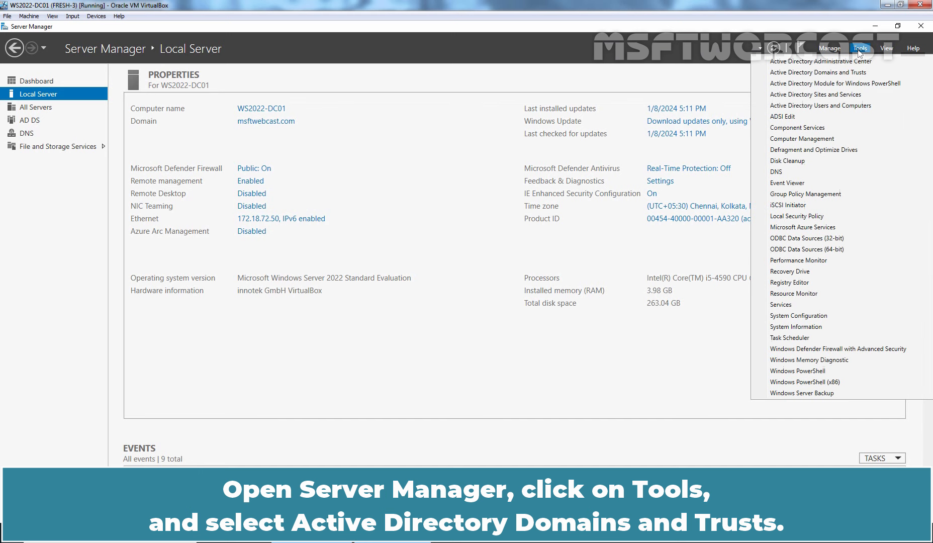
pyautogui.click(825, 74)
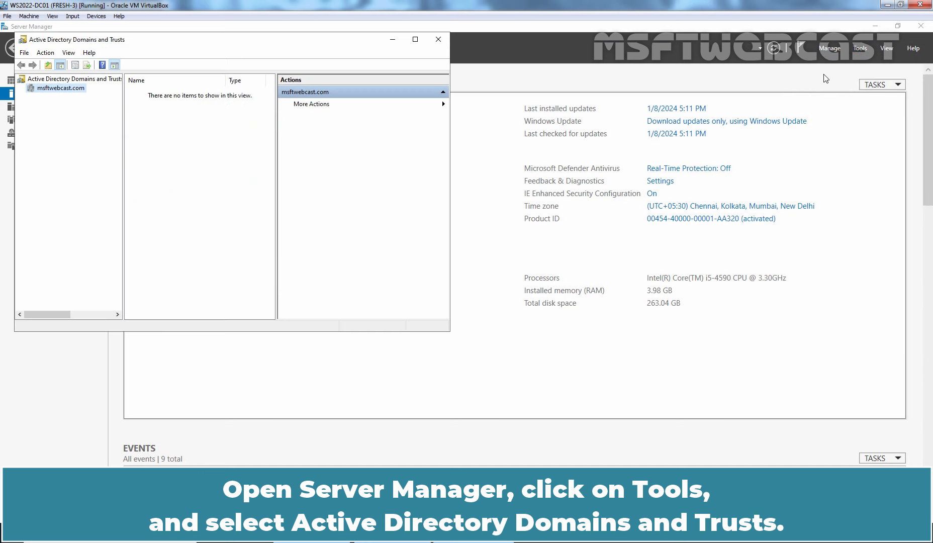
# - Raise the domain functional level of msftwebcast.com to Windows Server 2016 and accept the domain-wide change
pyautogui.rightClick(63, 89)
pyautogui.click(162, 108)
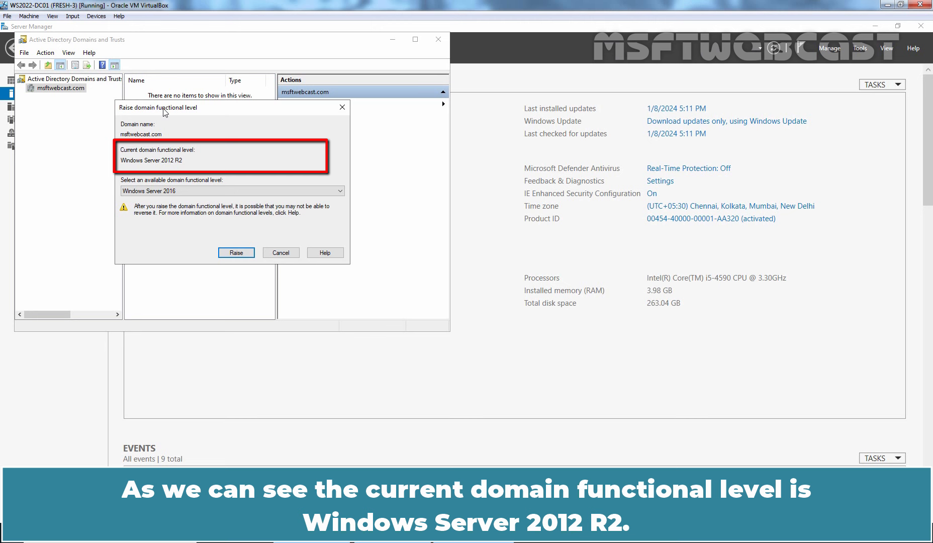
pyautogui.click(215, 191)
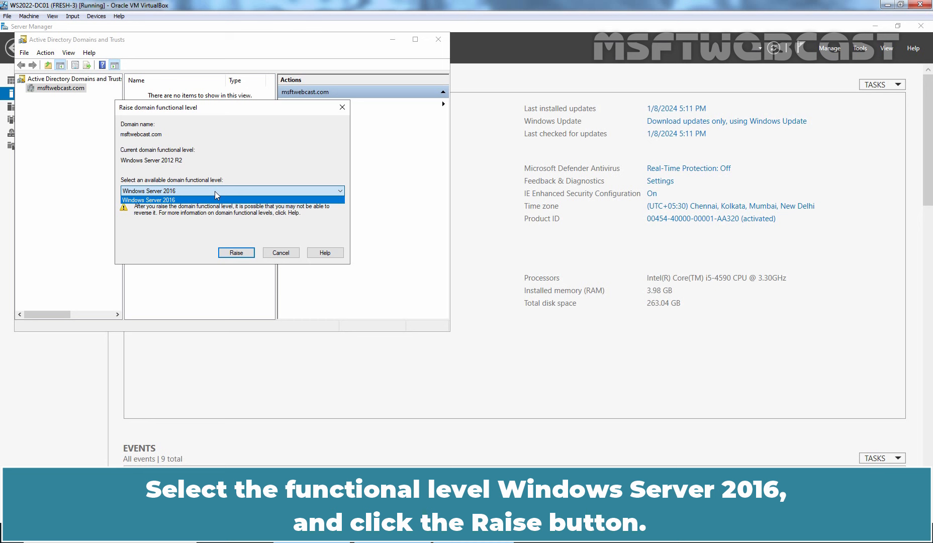
pyautogui.click(214, 199)
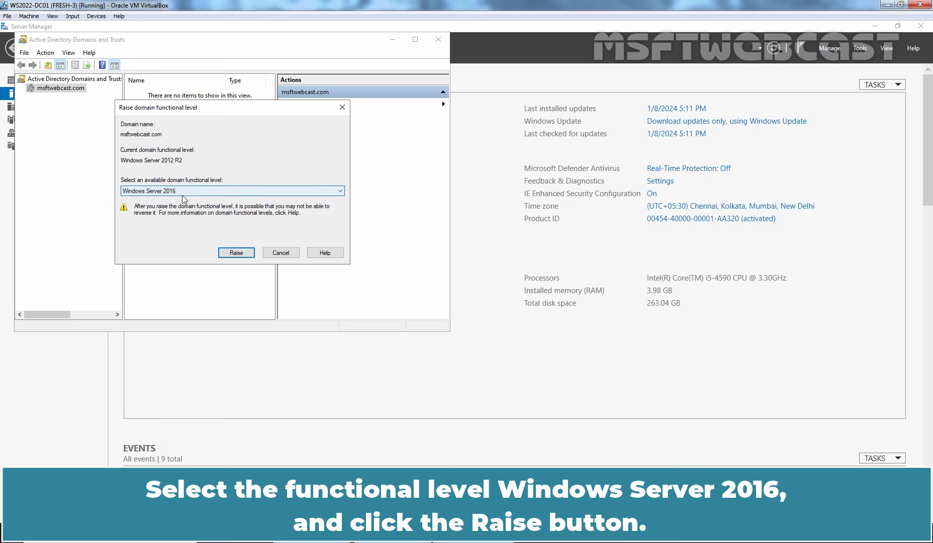
pyautogui.click(235, 252)
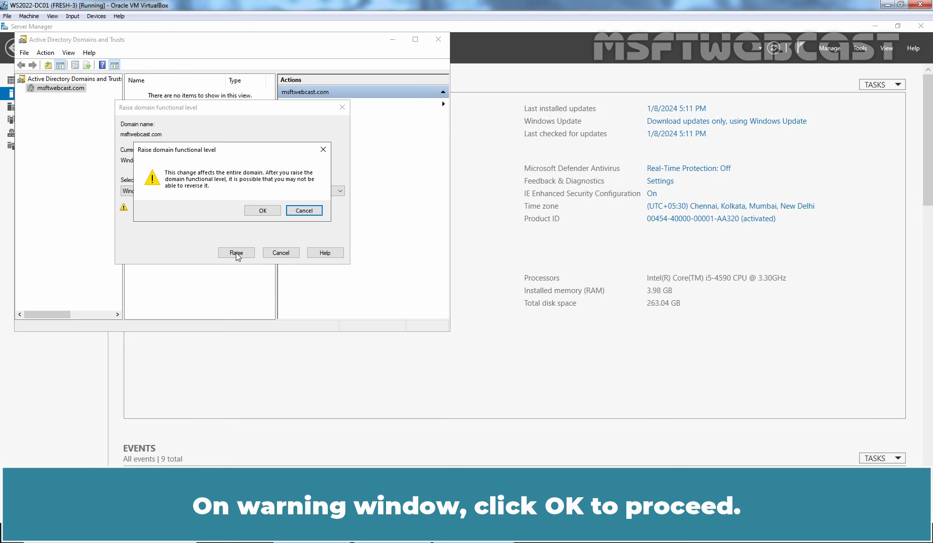
pyautogui.click(262, 210)
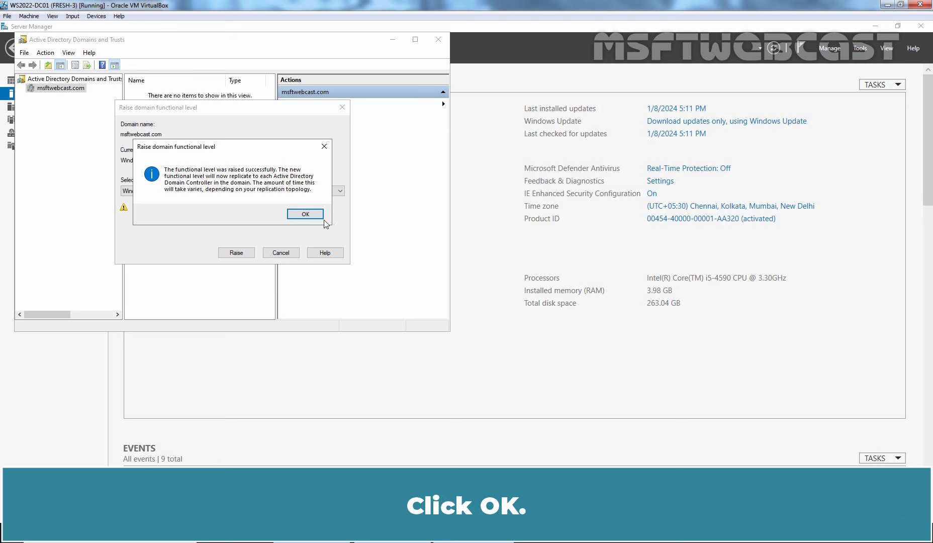
pyautogui.click(306, 216)
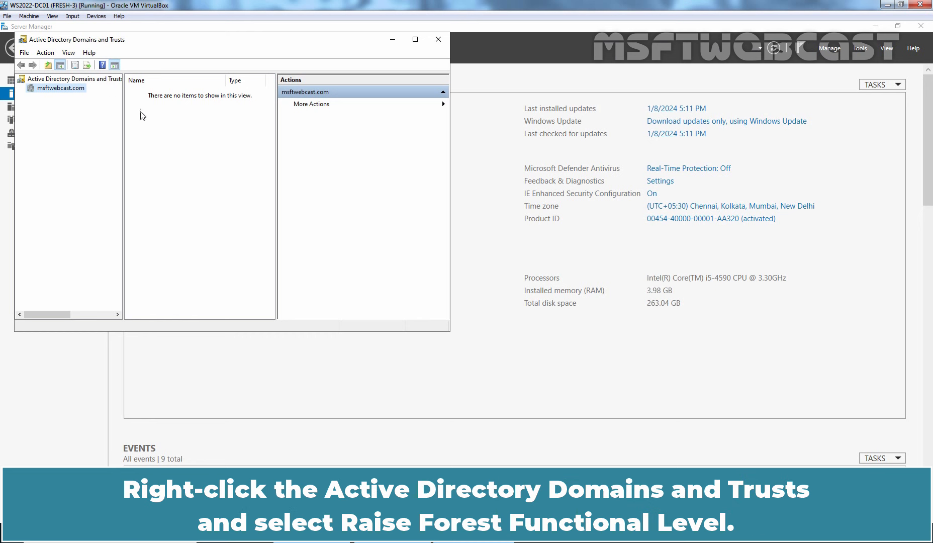
# - Raise the forest functional level to Windows Server 2016 and accept the forest-wide change
pyautogui.rightClick(111, 81)
pyautogui.click(150, 103)
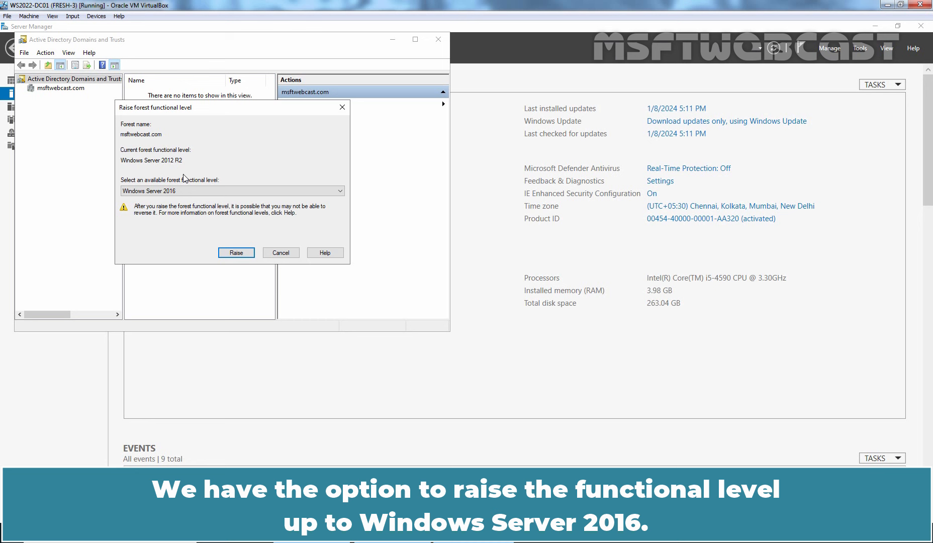
pyautogui.click(182, 191)
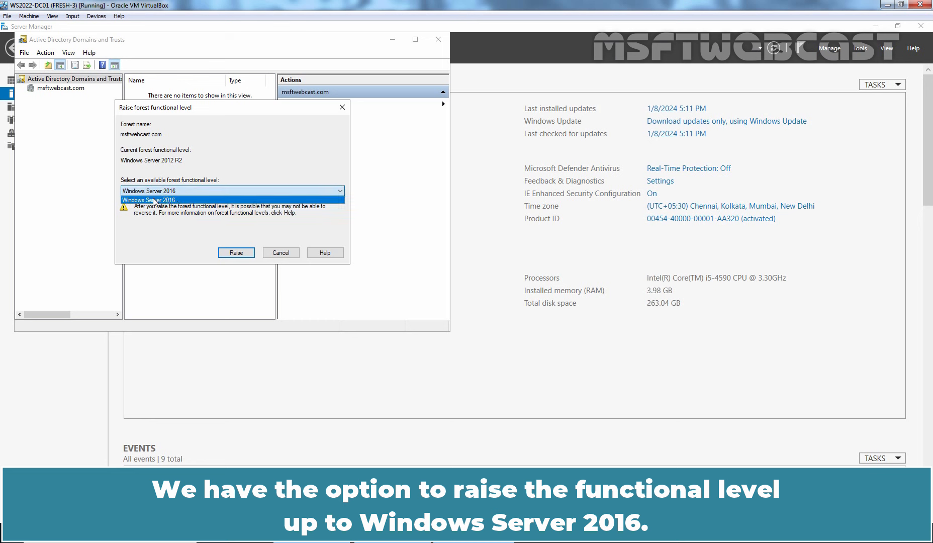
pyautogui.click(183, 193)
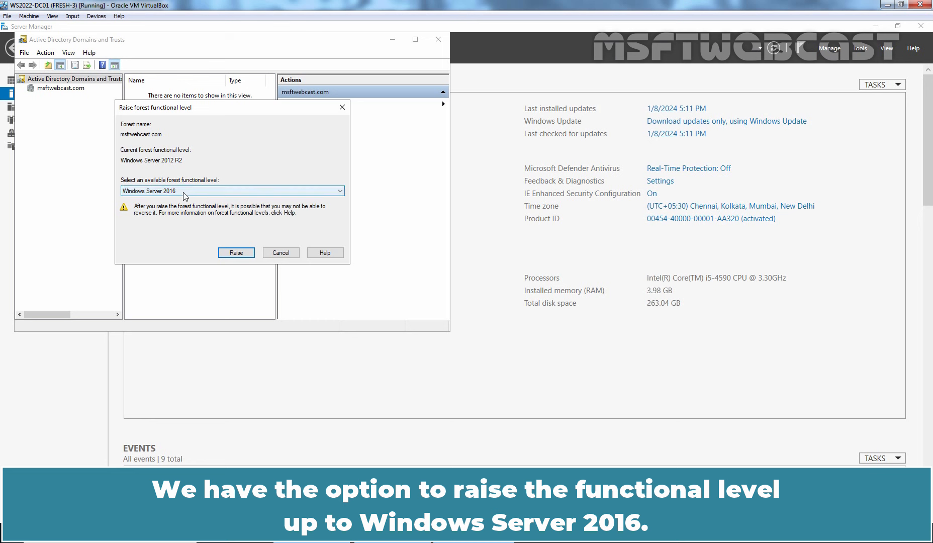
pyautogui.click(237, 253)
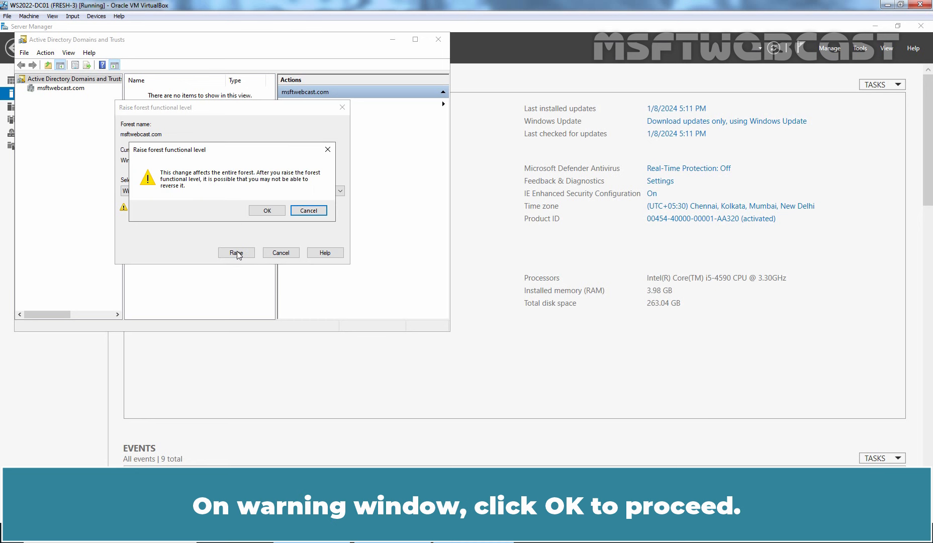
pyautogui.click(268, 210)
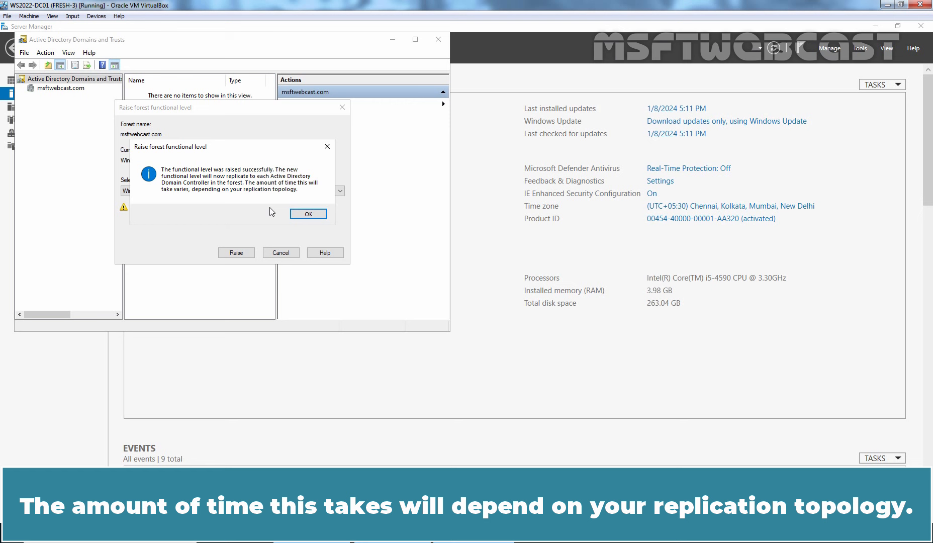
pyautogui.click(308, 214)
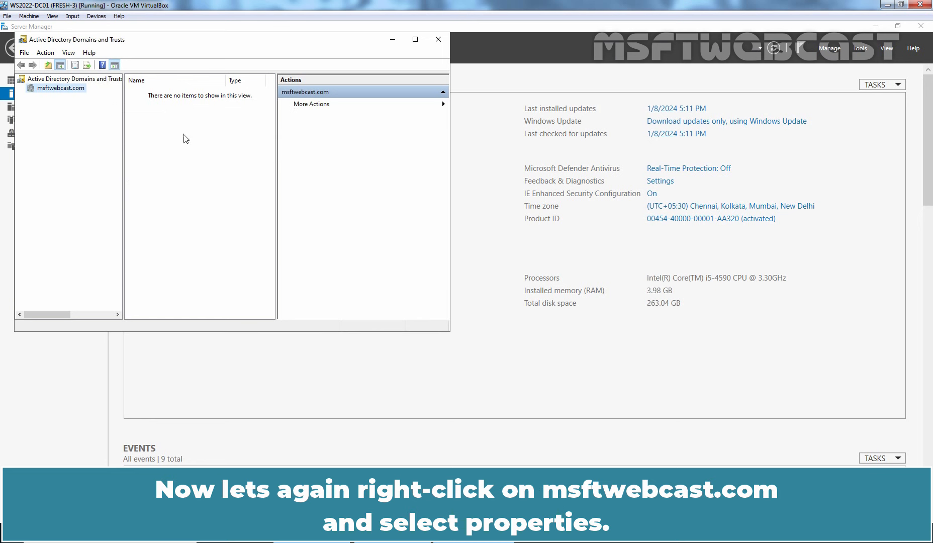
# - Open the properties of the msftwebcast.com domain to check its domain and forest functional levels
pyautogui.rightClick(74, 92)
pyautogui.click(104, 151)
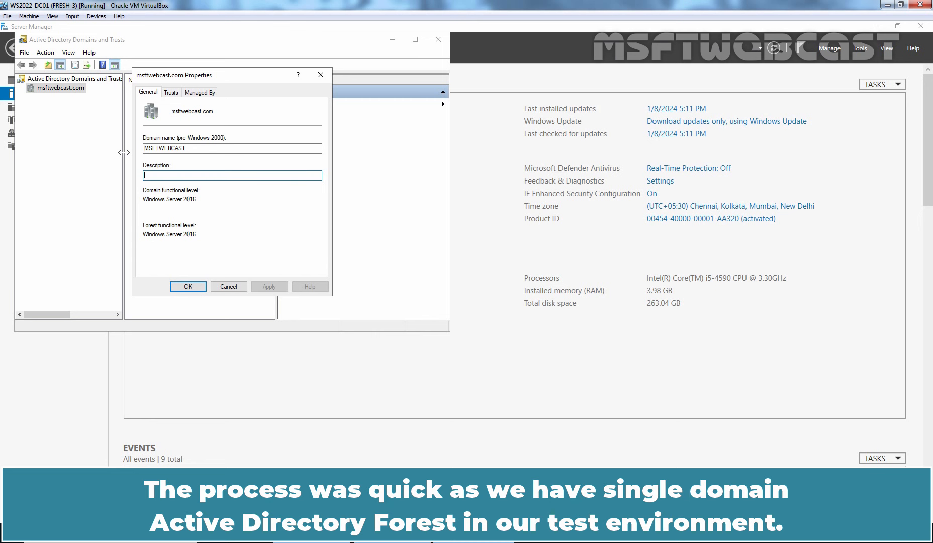